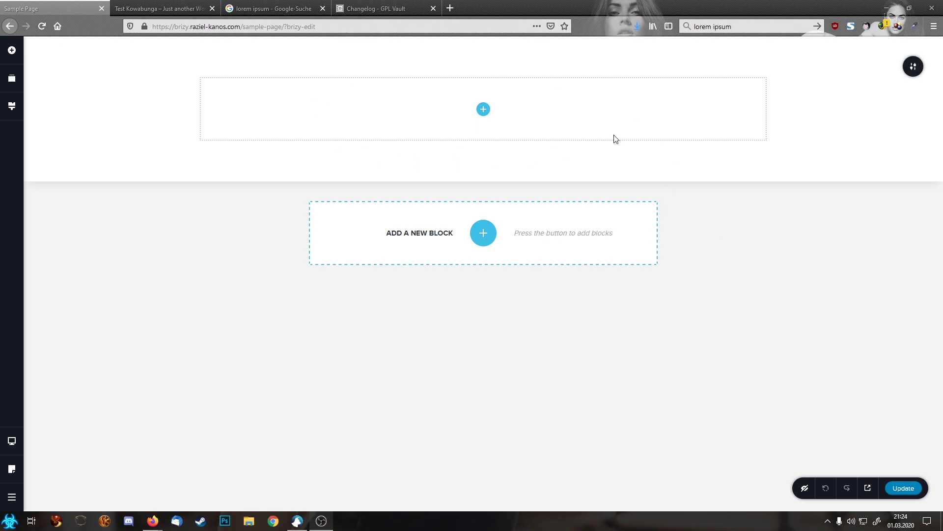
- Open the Add Elements panel and scroll down to the Grid elements such as Row and Column
left_click(15, 52)
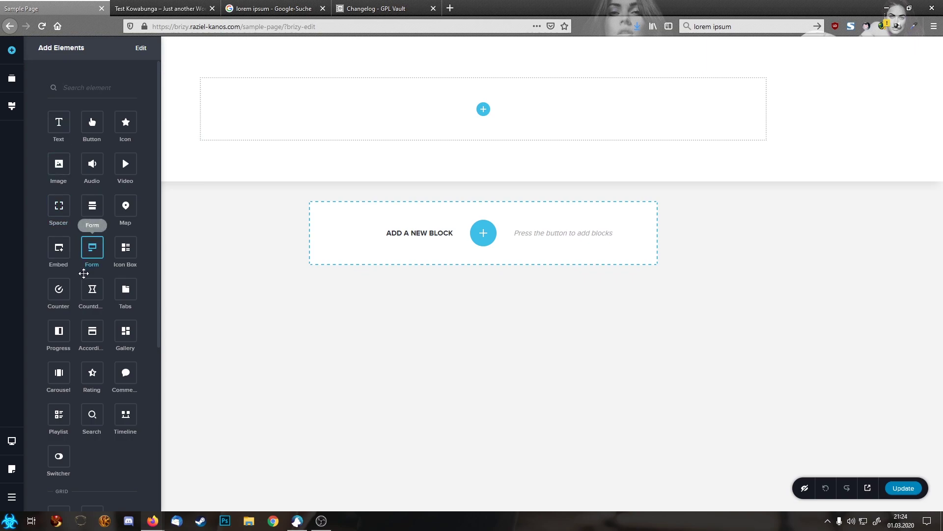
scroll(83, 274, "down", 5)
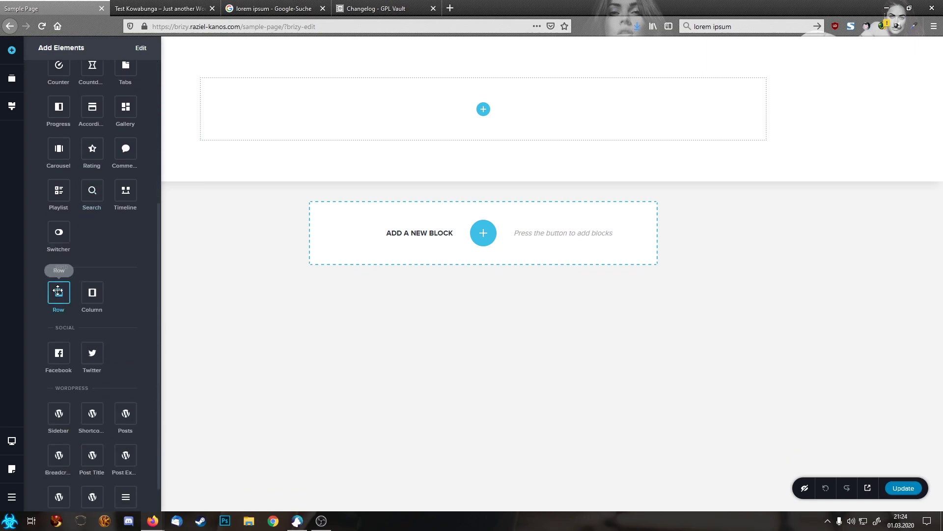
- Add a two-column row to the section and copy generated lorem ipsum text from loremipsum.de
left_click_drag(58, 293, 483, 109)
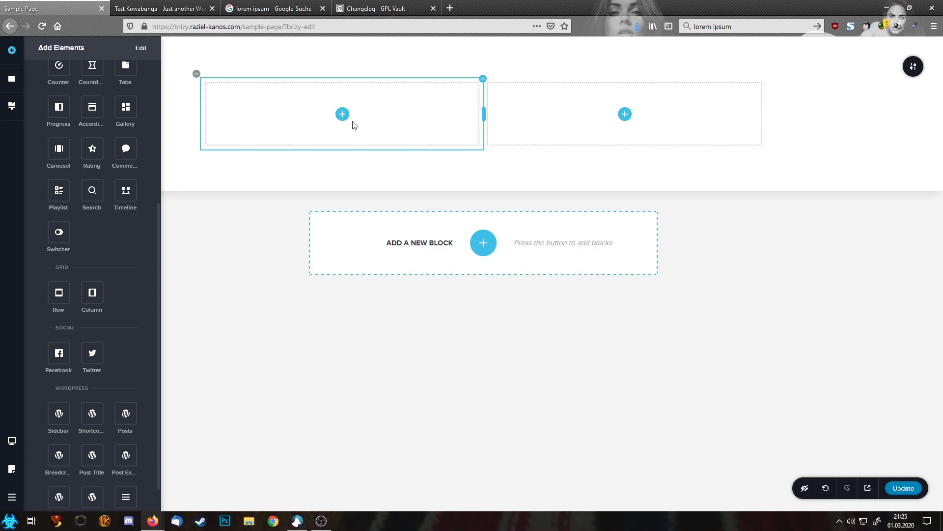
left_click(302, 4)
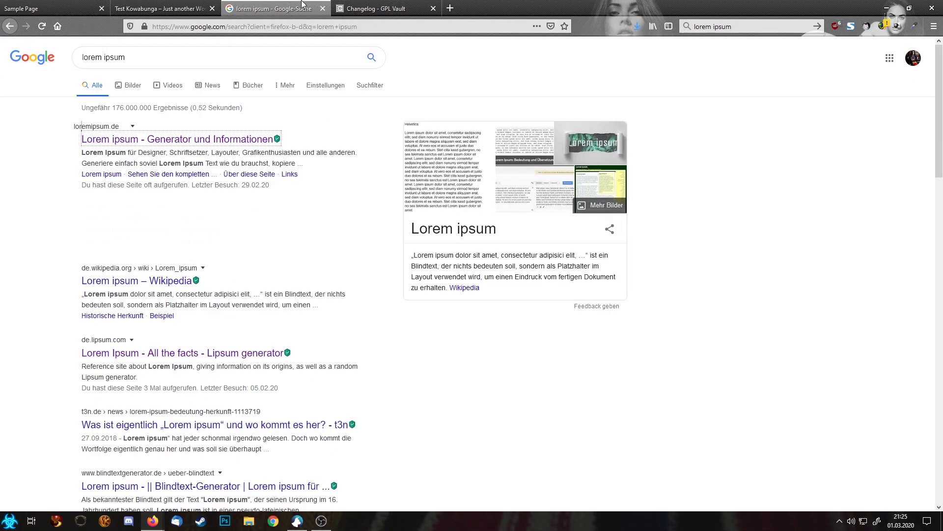
left_click(227, 139)
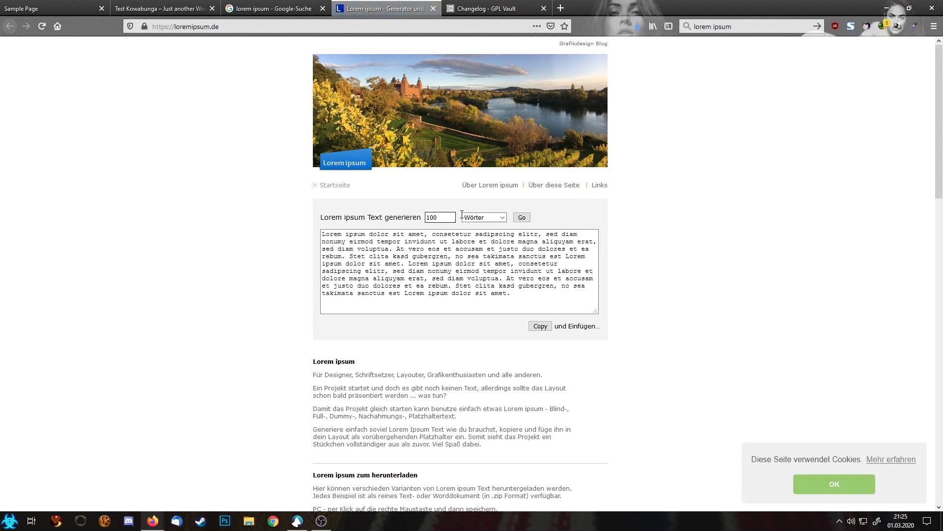
triple_click(468, 256)
key("ctrl+c")
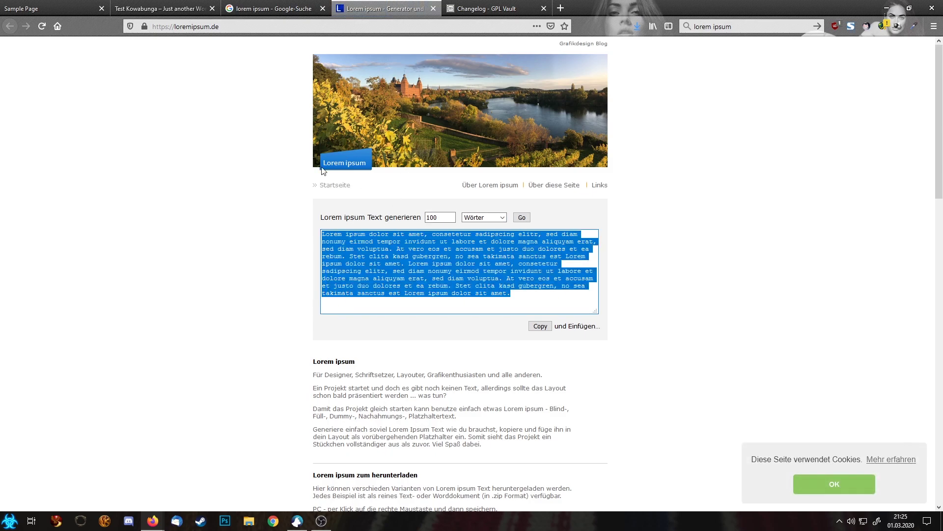
left_click(49, 8)
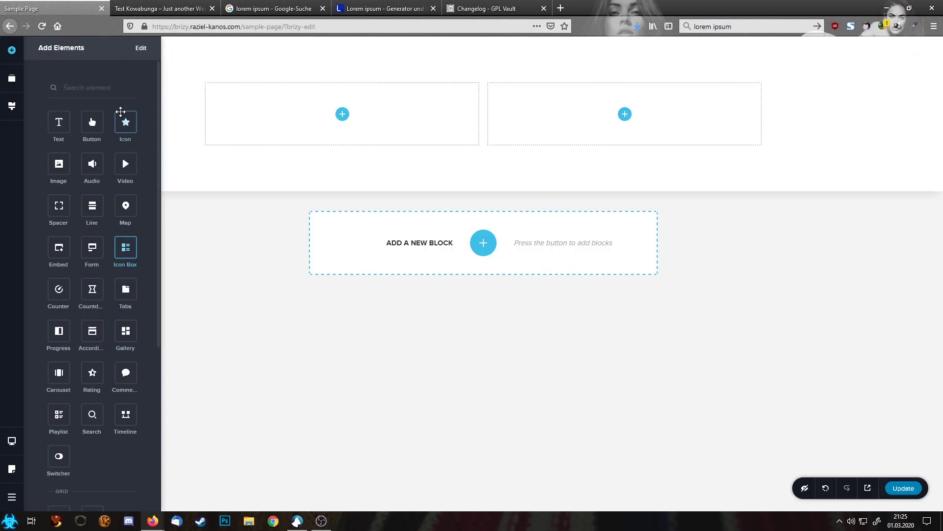
- Add a text block to the right column, paste the lorem ipsum into it, and duplicate it twice
left_click_drag(59, 122, 618, 122)
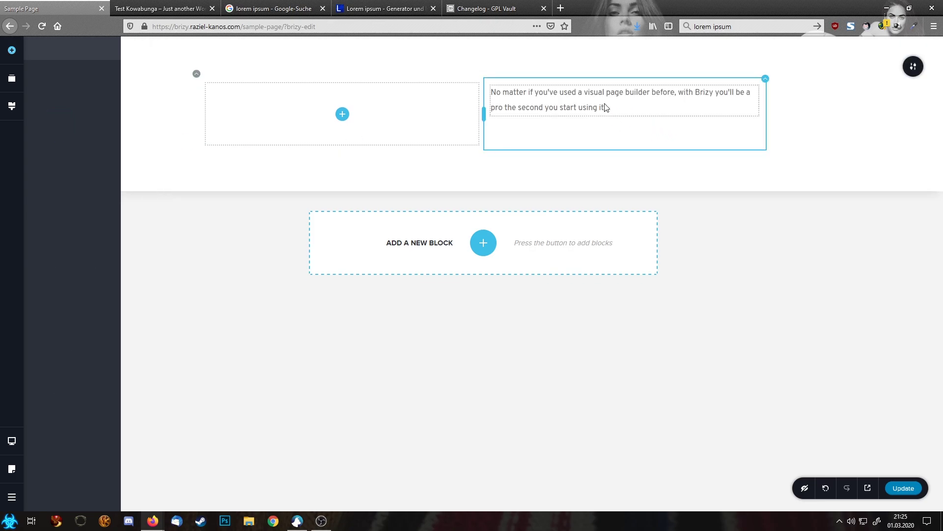
triple_click(606, 108)
key("ctrl+v")
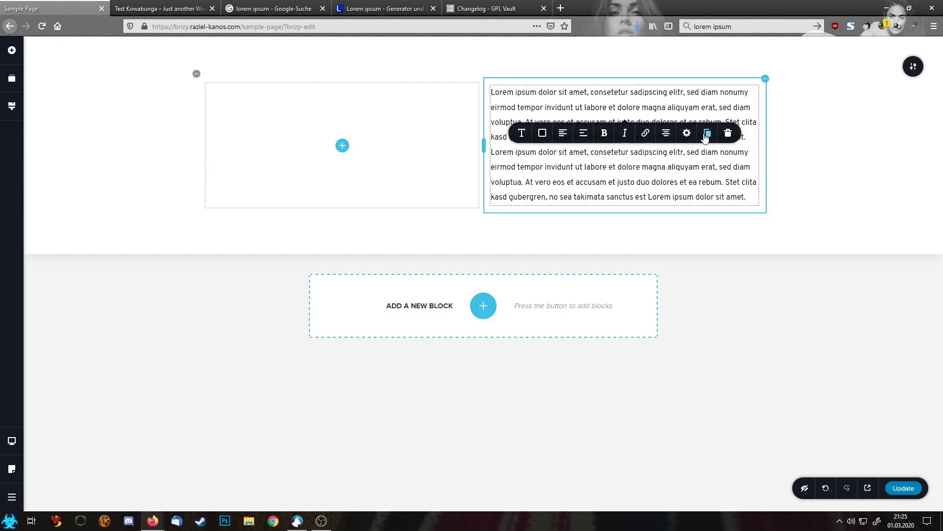
left_click(708, 139)
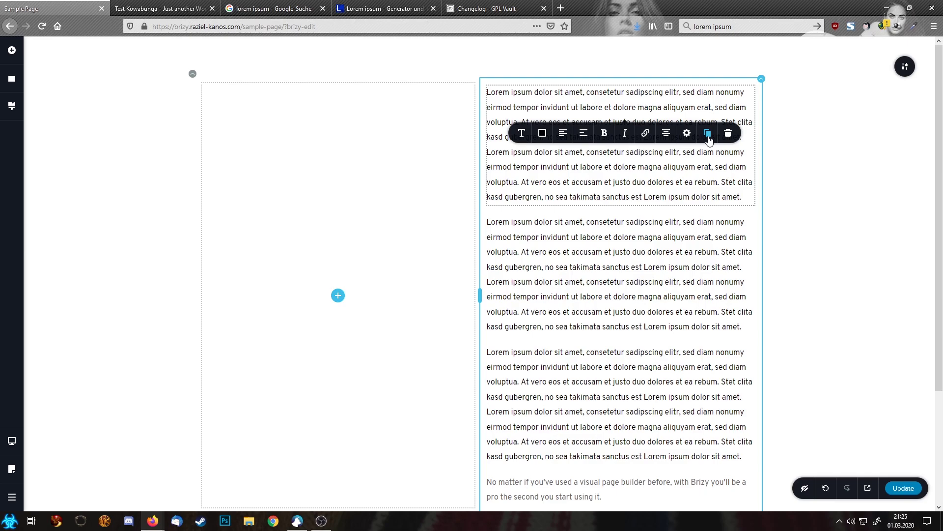
left_click(708, 139)
- Delete the grey sample sentence block below the lorem ipsum text
scroll(639, 295, "down", 5)
left_click(722, 342)
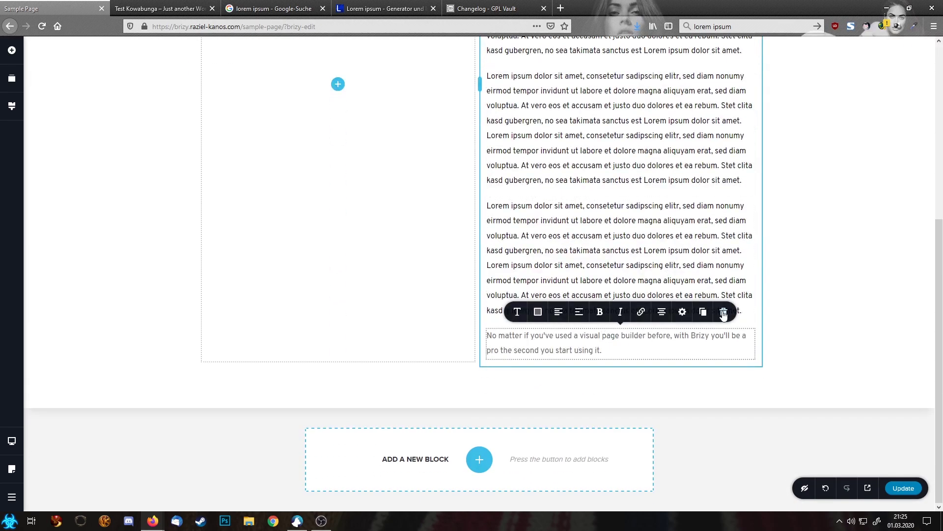
left_click(724, 312)
scroll(673, 260, "up", 5)
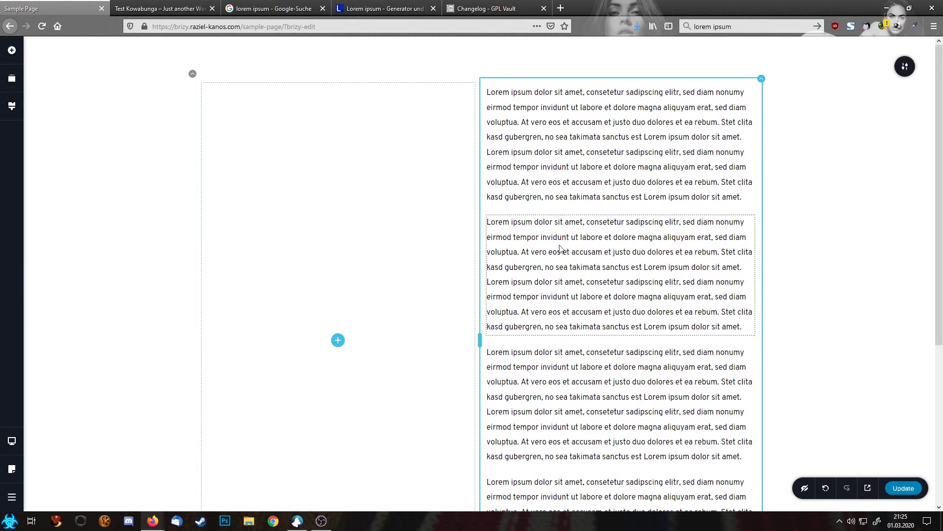
- Place an image in the left column and set it to the dark-haired portrait from the Media Library
left_click(12, 50)
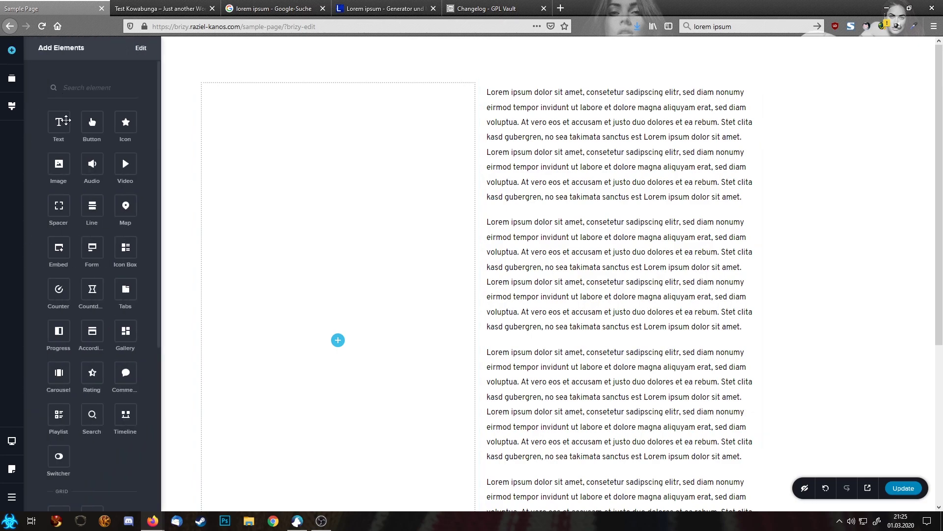
left_click_drag(59, 165, 338, 341)
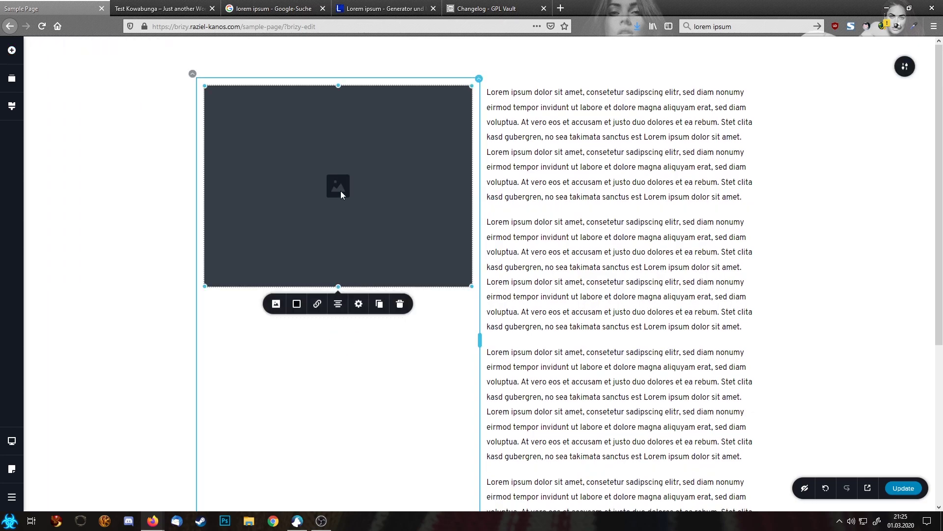
left_click(277, 304)
left_click(282, 371)
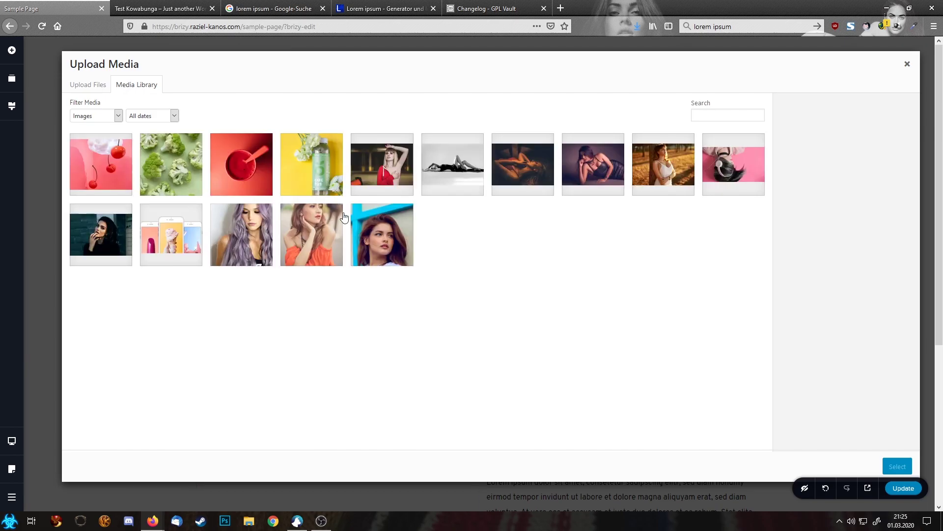
left_click(248, 232)
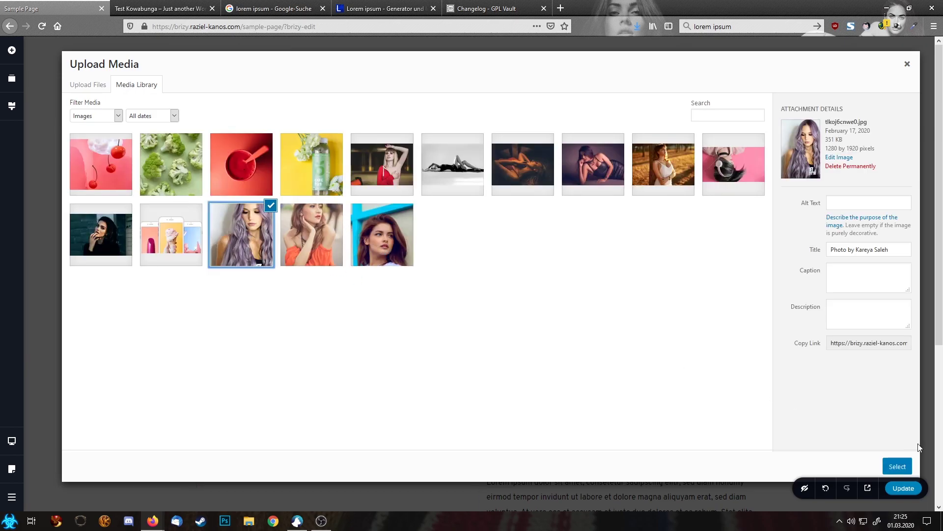
left_click(130, 237)
left_click(910, 467)
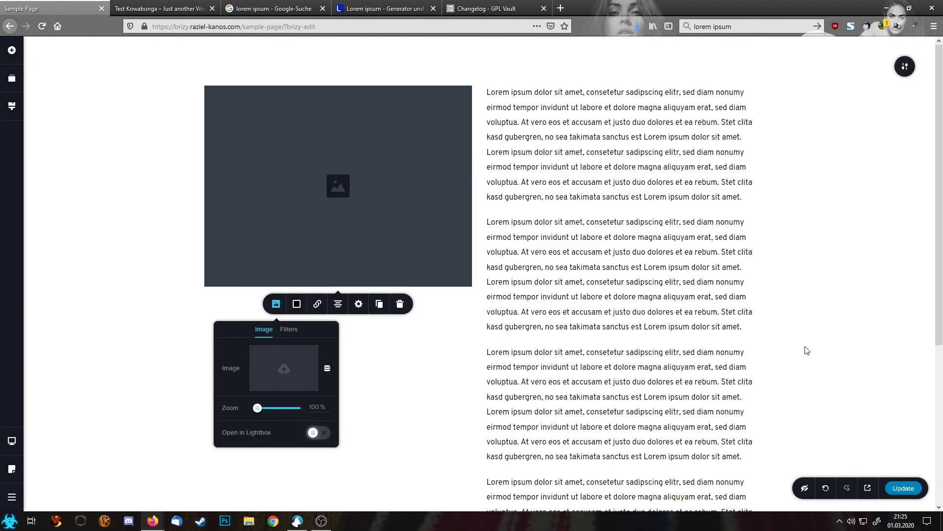
left_click(827, 263)
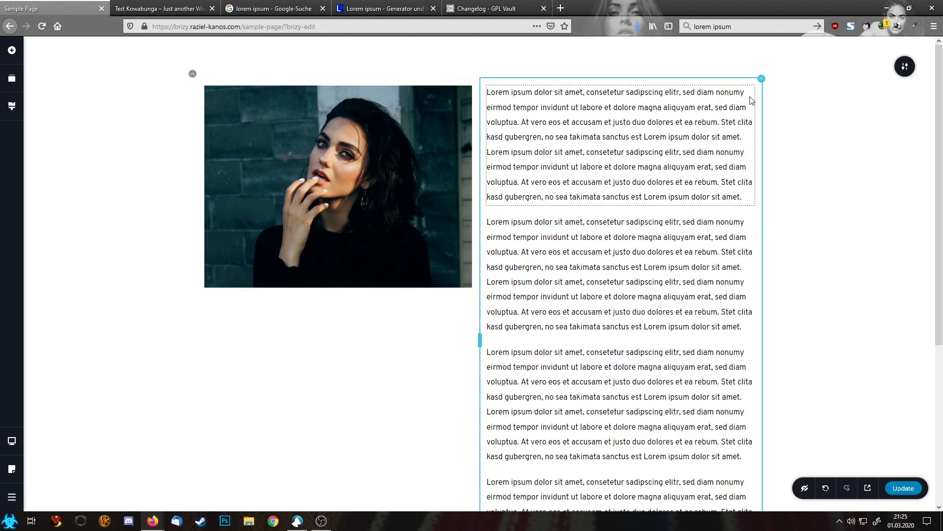
- Give the right text column a light teal background overlay, a teal border and a shadow
left_click(761, 81)
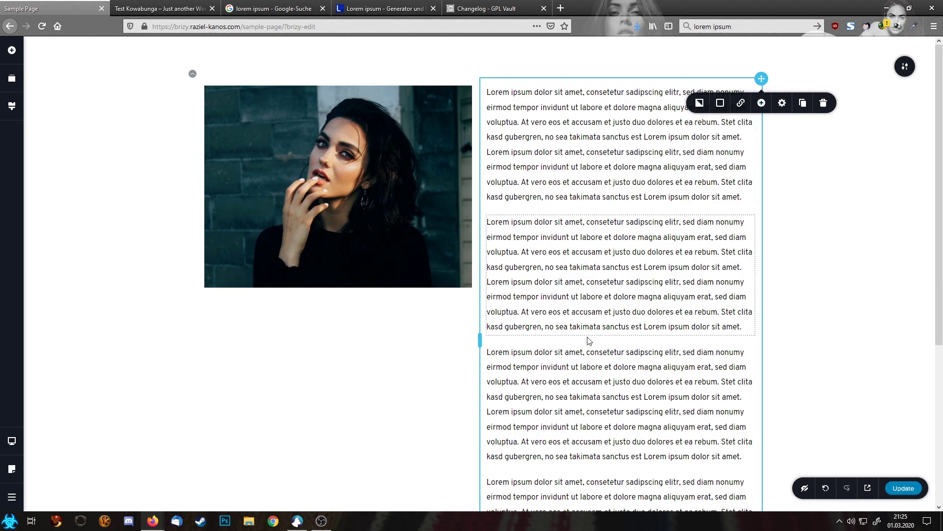
left_click(720, 103)
left_click(725, 128)
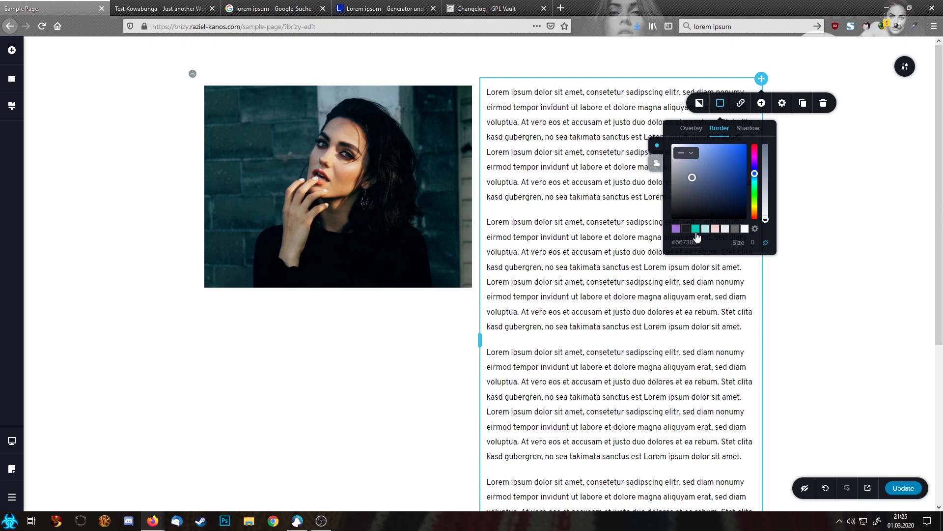
left_click(691, 130)
left_click(706, 229)
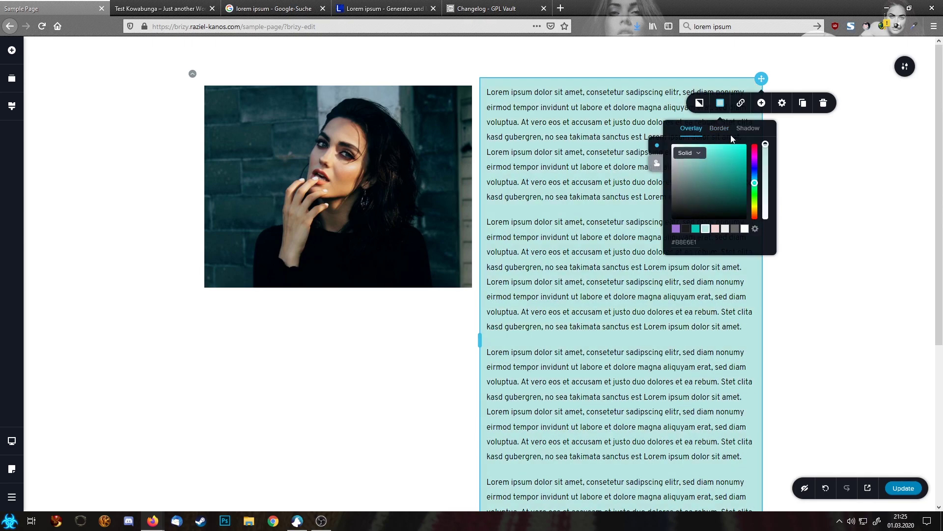
left_click(725, 128)
left_click(696, 229)
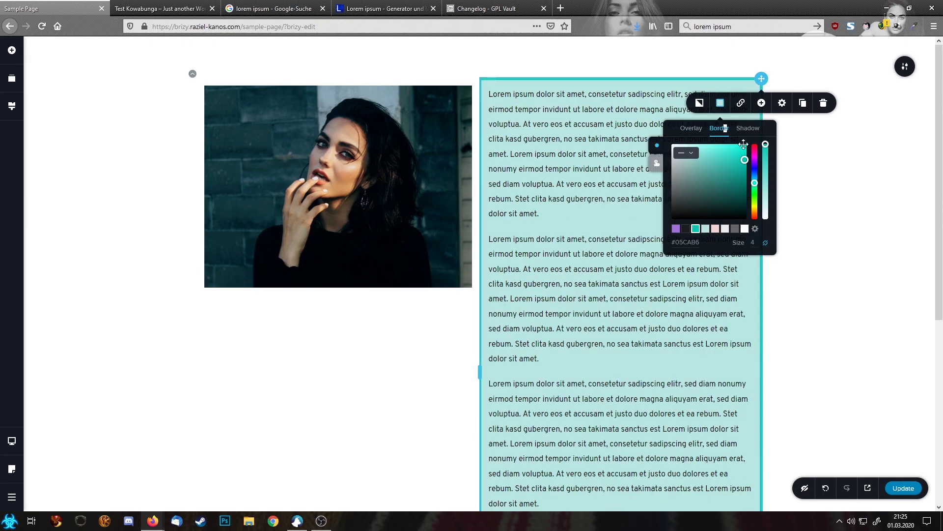
left_click(748, 128)
left_click(697, 228)
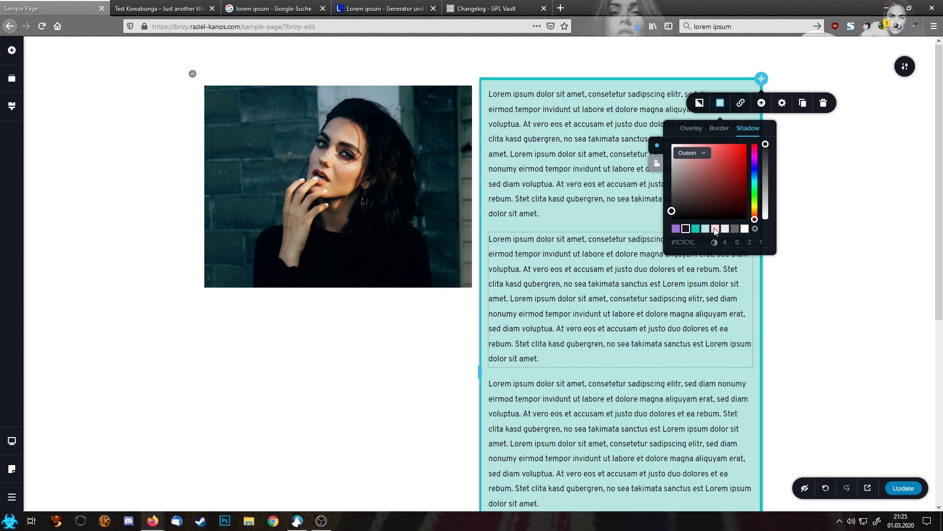
left_click(720, 128)
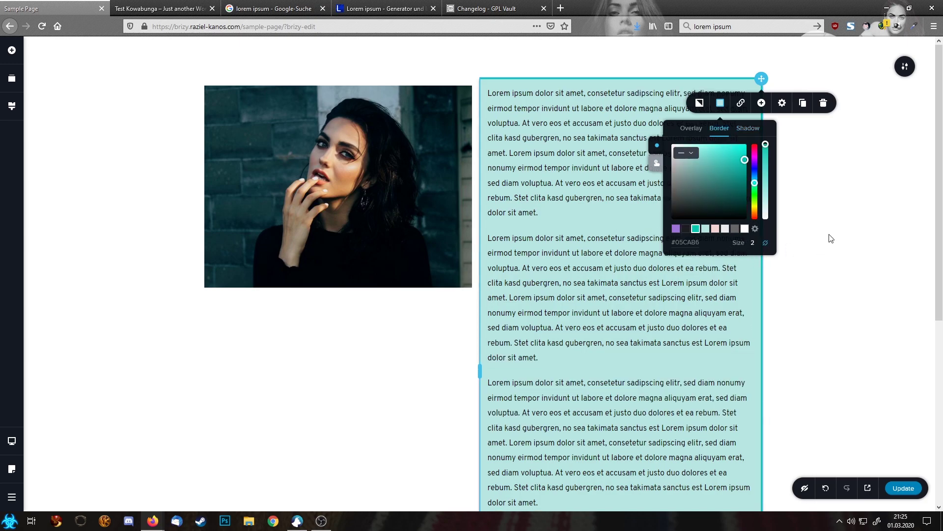
left_click(820, 255)
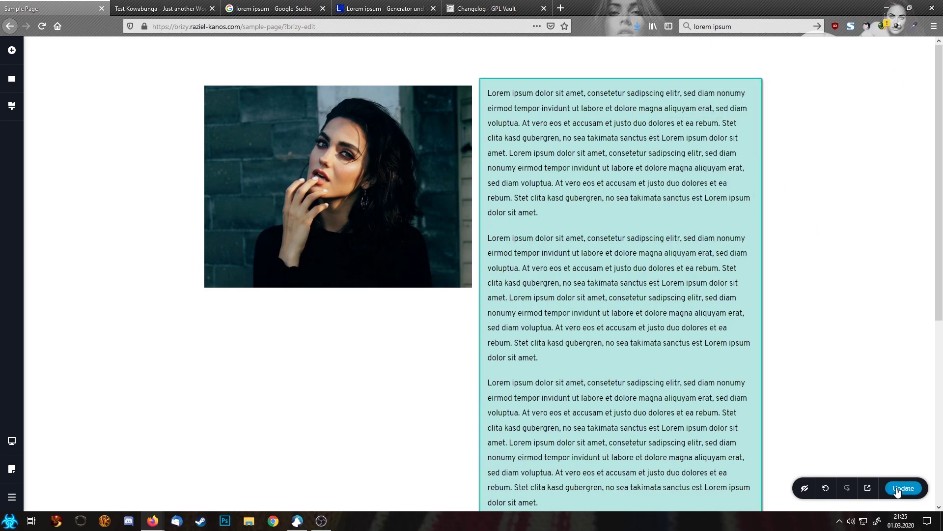
- Change the teal text column's Corner radius in More Settings to round its corners
left_click(760, 83)
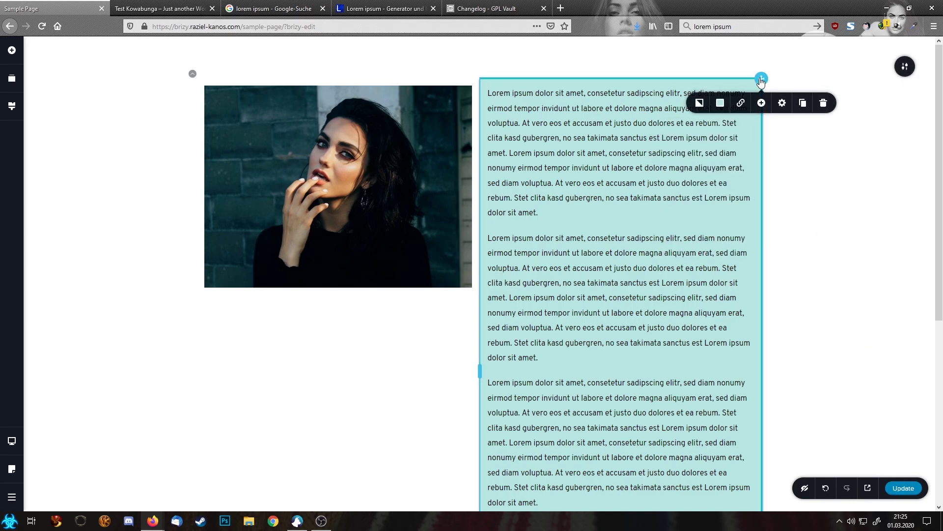
left_click(781, 103)
left_click(766, 159)
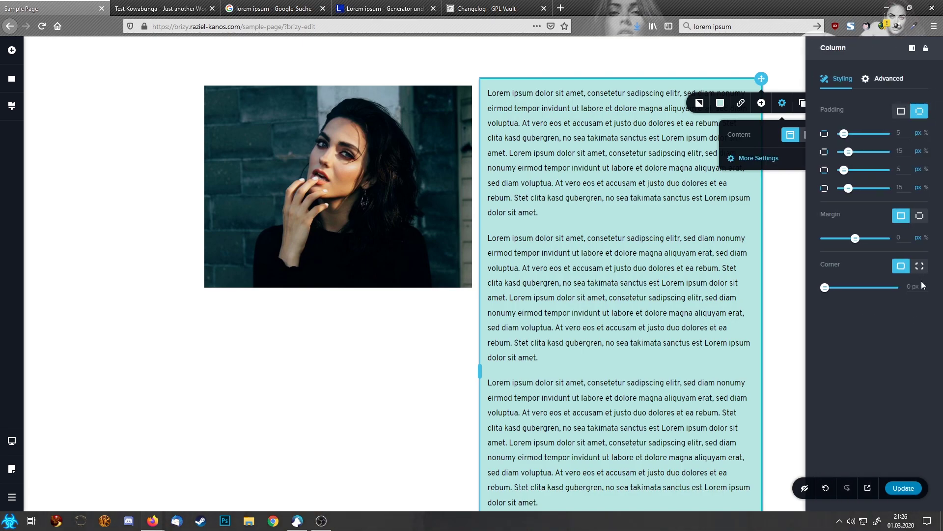
left_click_drag(912, 287, 899, 287)
left_click(784, 228)
scroll(816, 216, "down", 3)
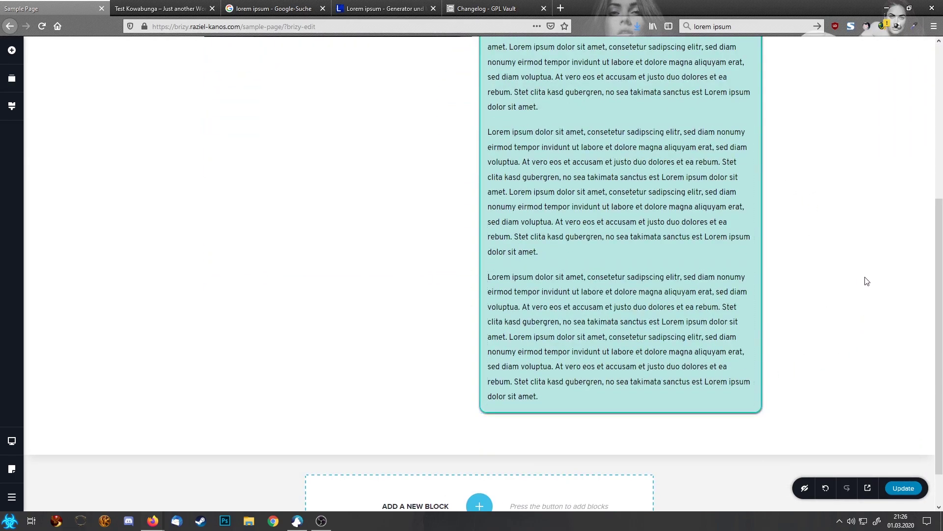
scroll(867, 281, "up", 2)
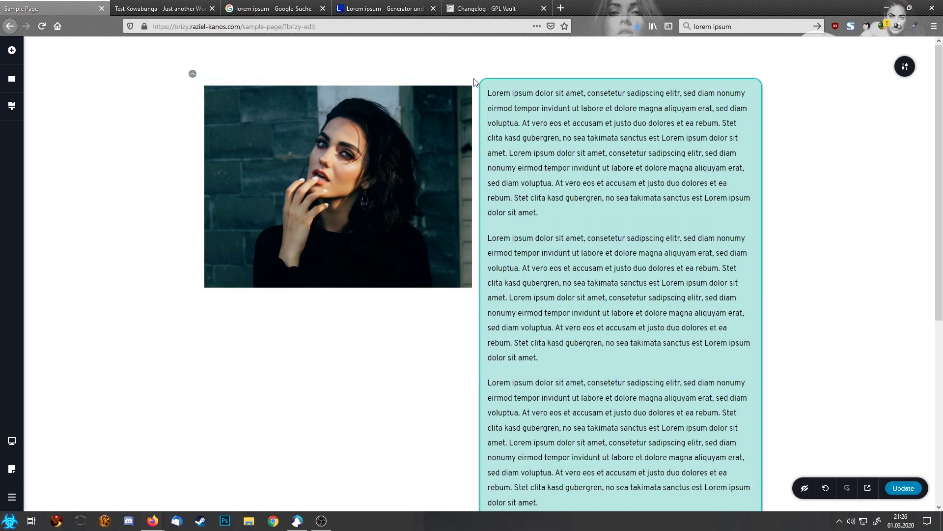
left_click(470, 94)
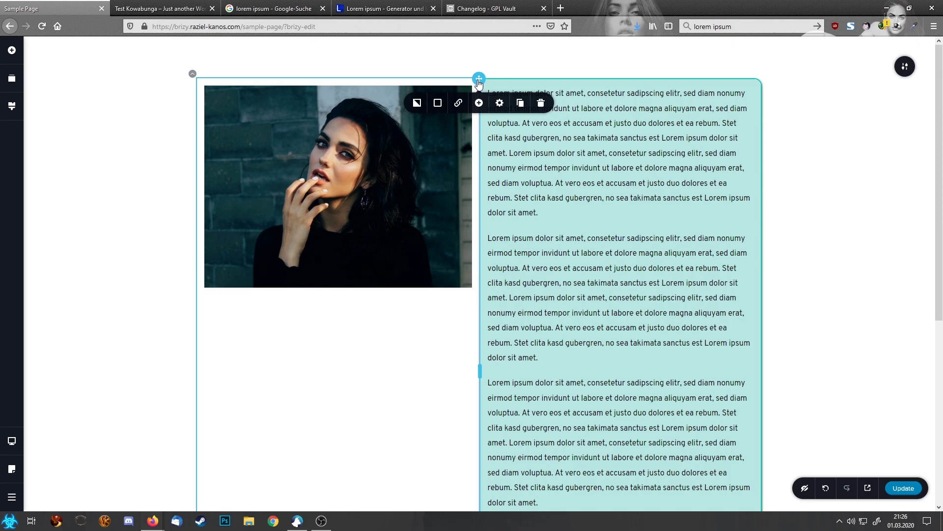
left_click(503, 105)
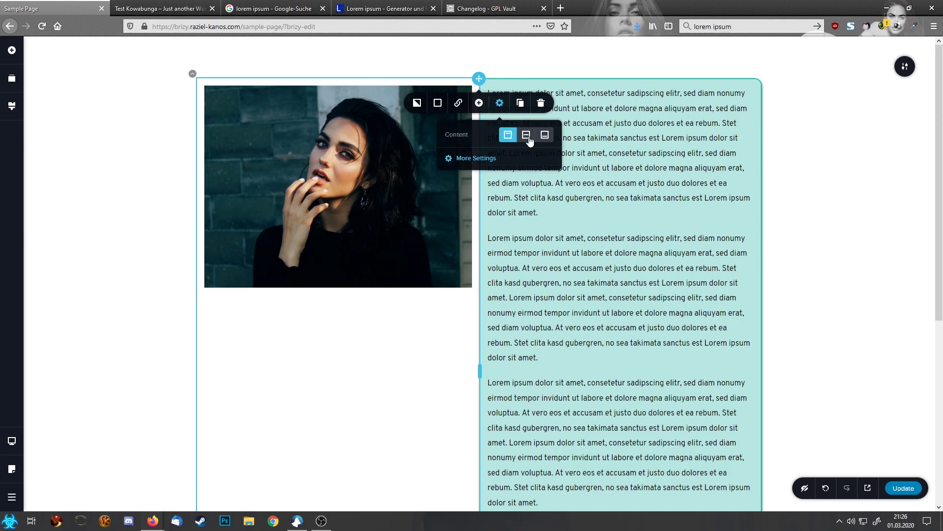
- Vertically centre the portrait photo within its column
left_click(529, 139)
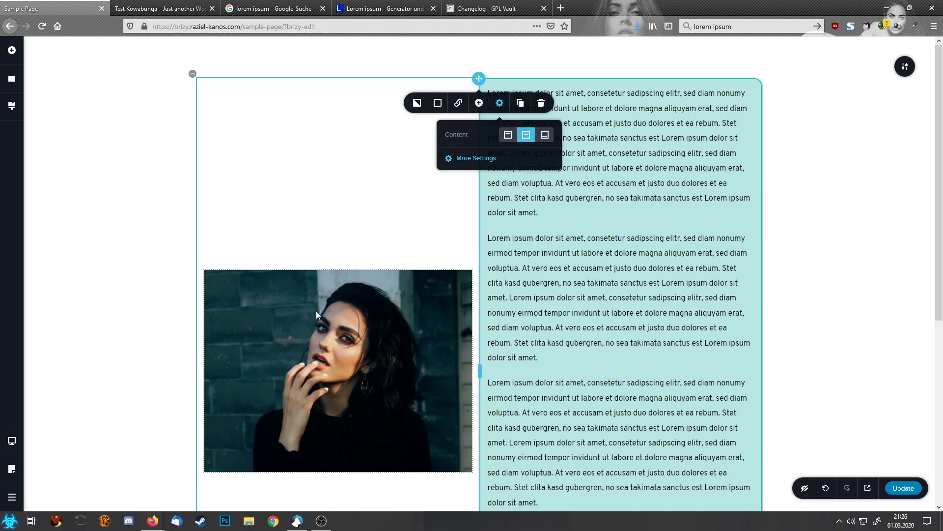
left_click(634, 297)
scroll(635, 297, "down", 4)
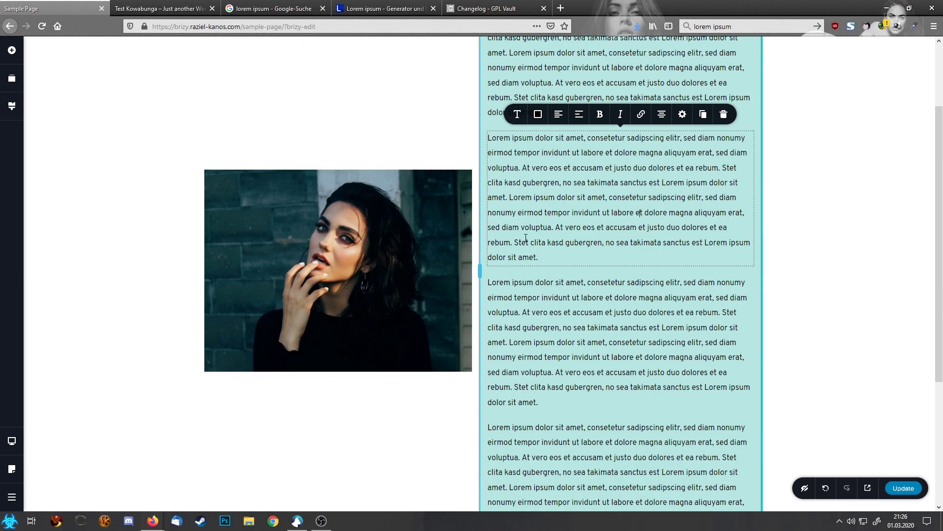
- Add a subtle drop shadow to the portrait photo
left_click(430, 250)
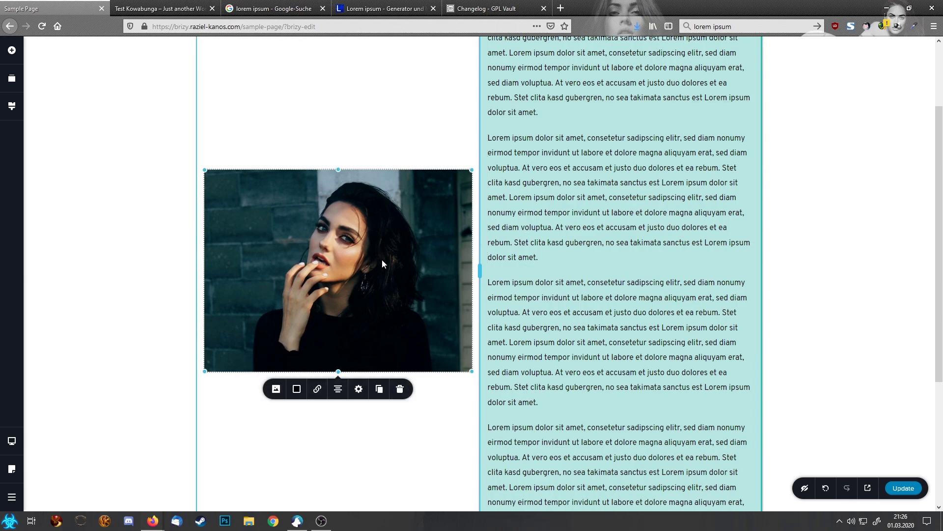
left_click(301, 390)
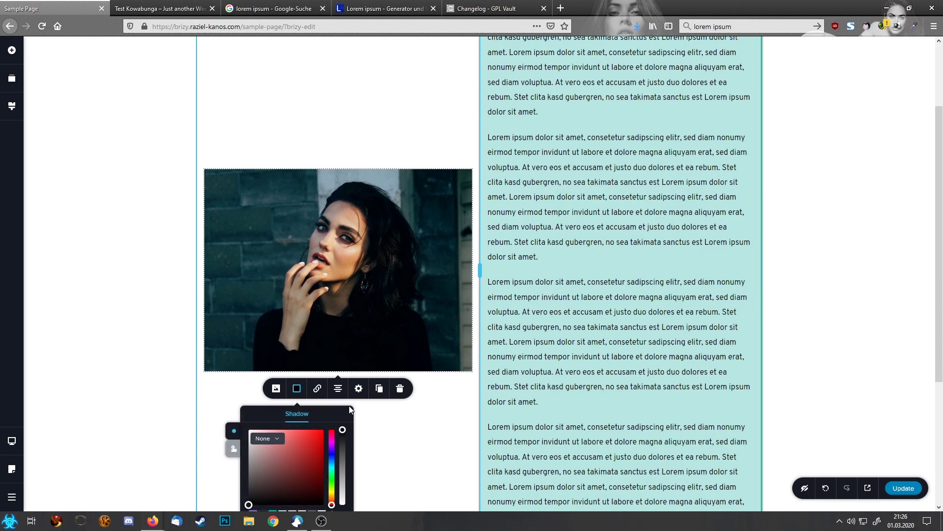
scroll(349, 406, "down", 4)
left_click(449, 257)
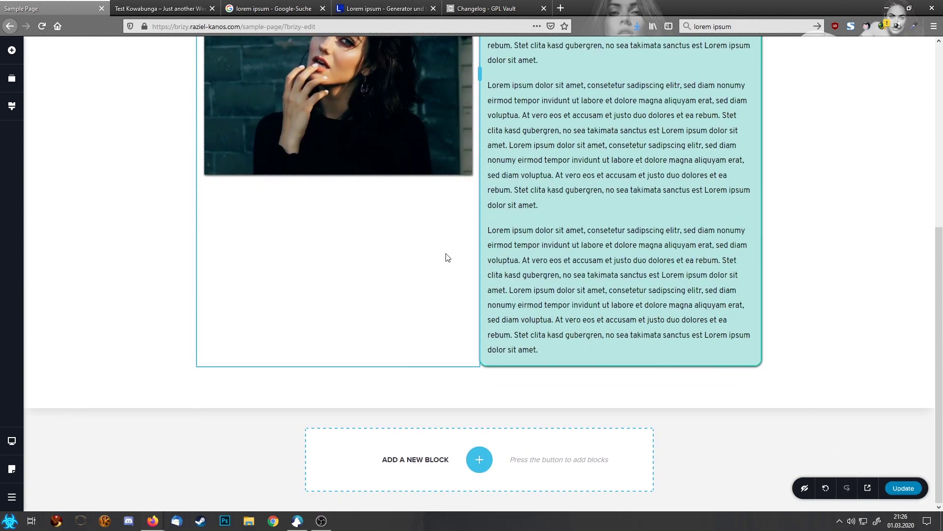
scroll(435, 199, "up", 2)
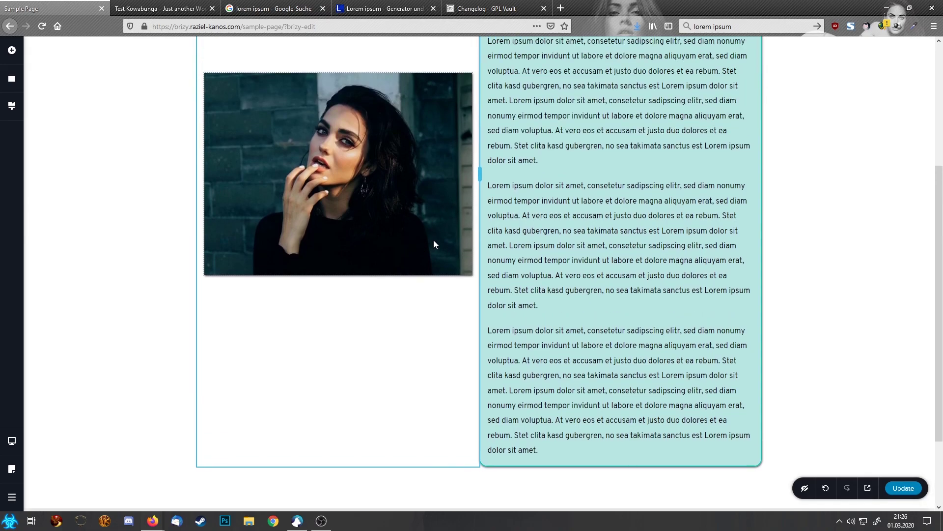
- Give the photo a 100 px left margin and a −100 px right margin
left_click(376, 239)
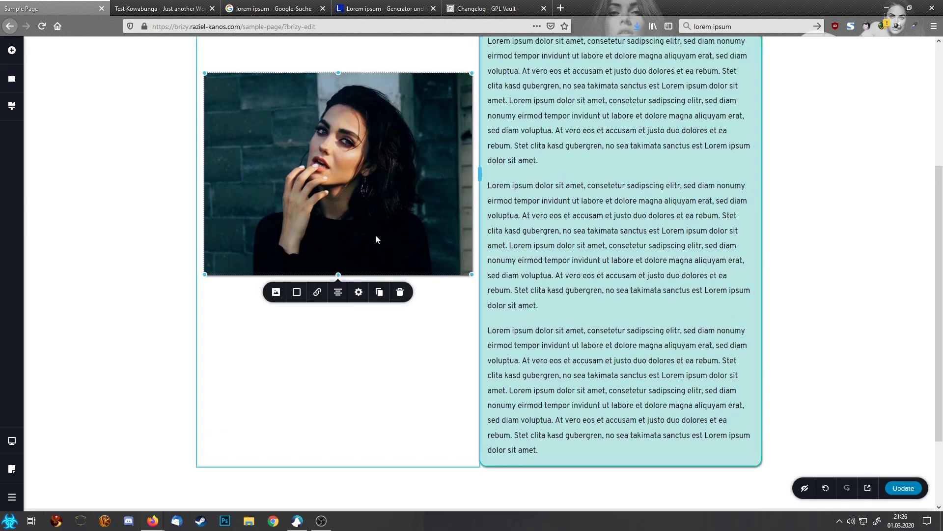
left_click(359, 292)
left_click(336, 396)
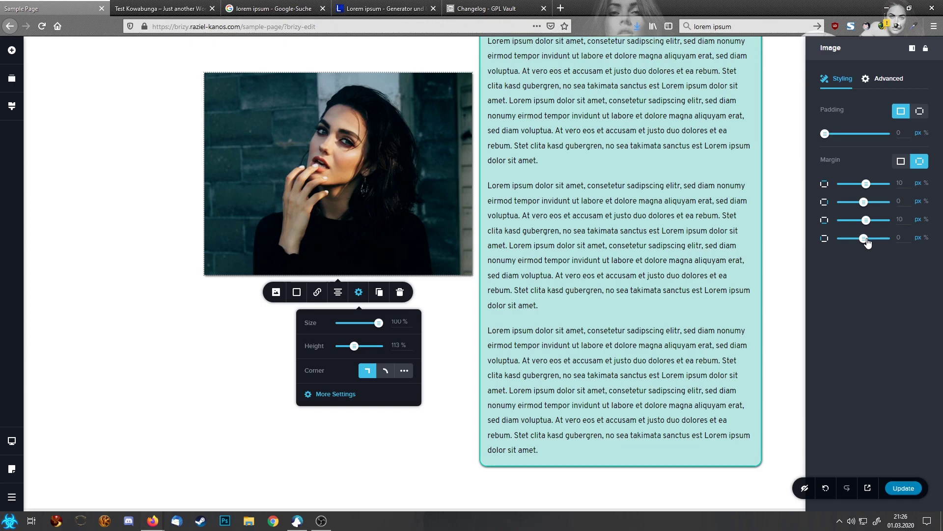
left_click_drag(864, 238, 926, 246)
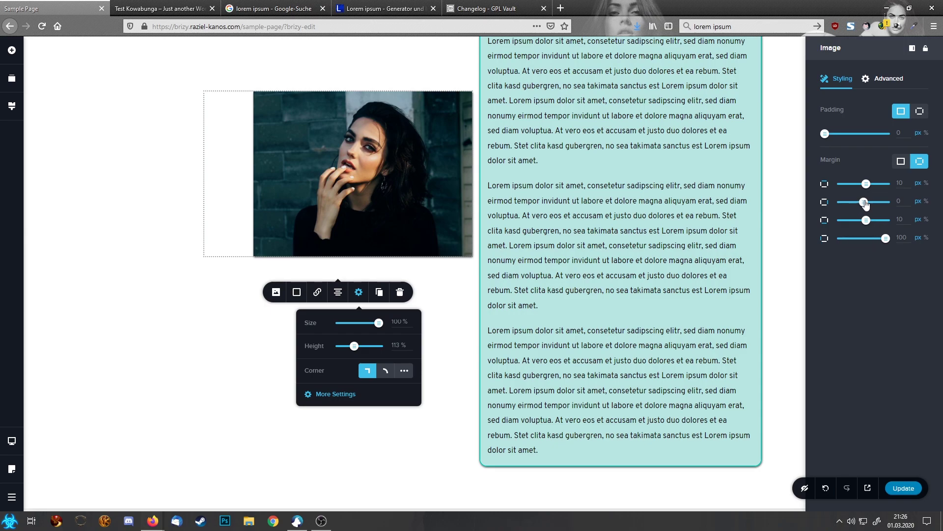
left_click_drag(866, 204, 811, 202)
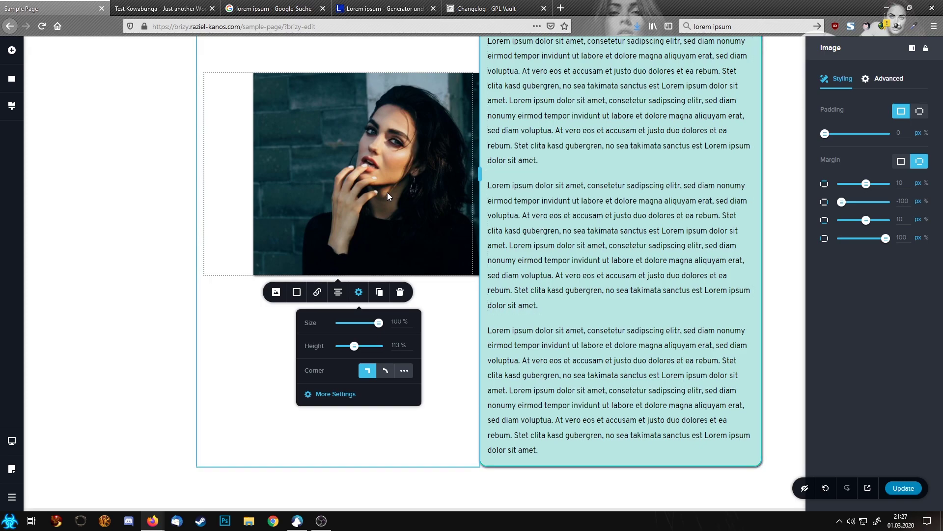
scroll(589, 184, "down", 1)
- Raise the photo's z-index to 34 in Advanced settings so it overlaps the teal text box
left_click(543, 185)
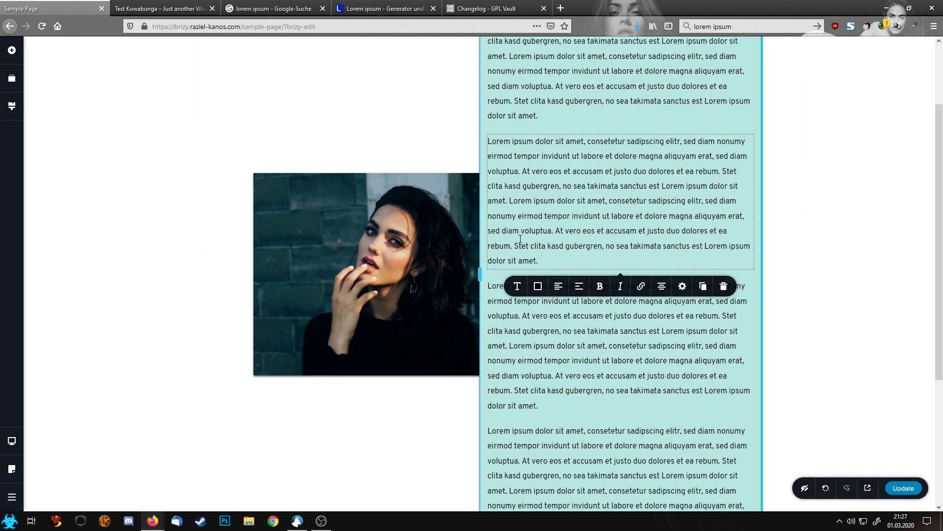
left_click(411, 315)
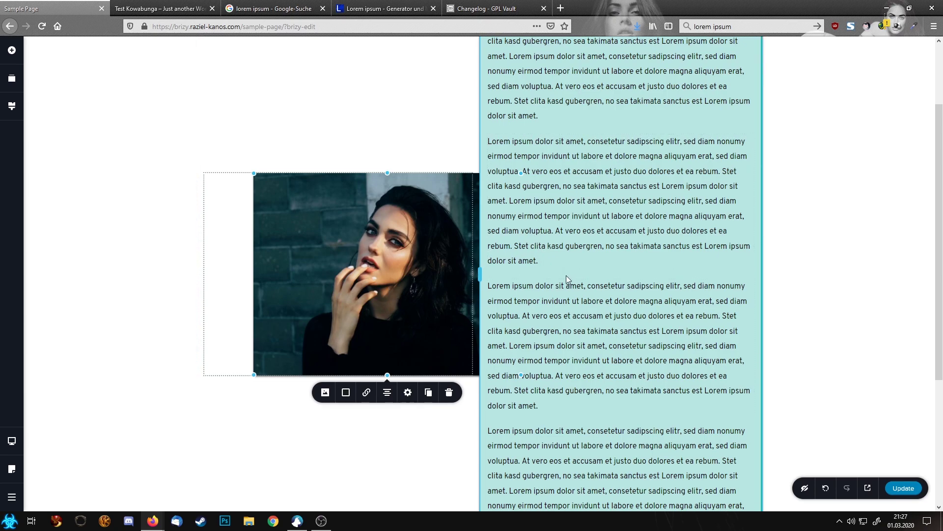
left_click(410, 396)
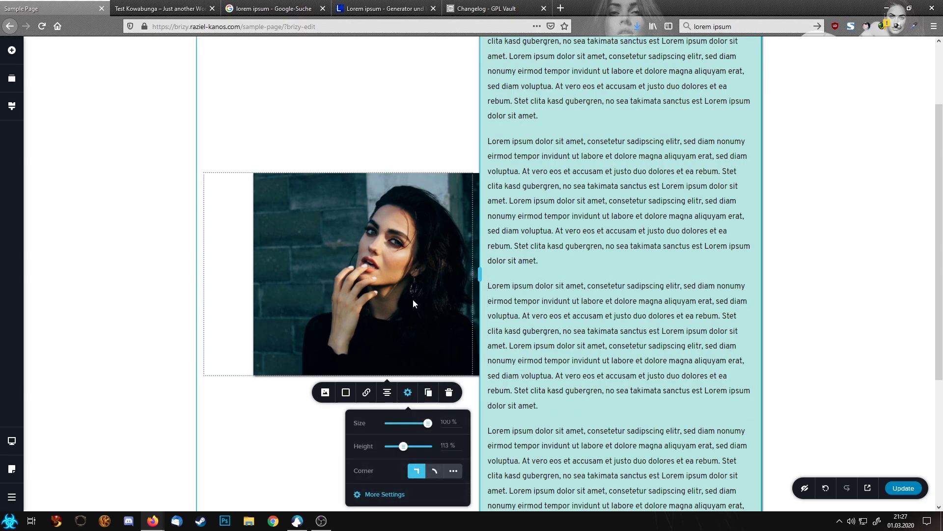
left_click(373, 494)
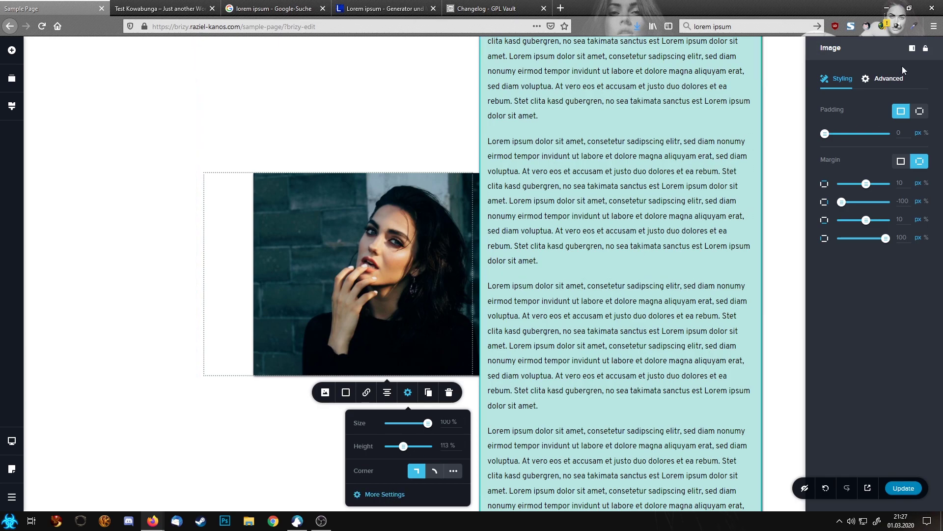
left_click(890, 78)
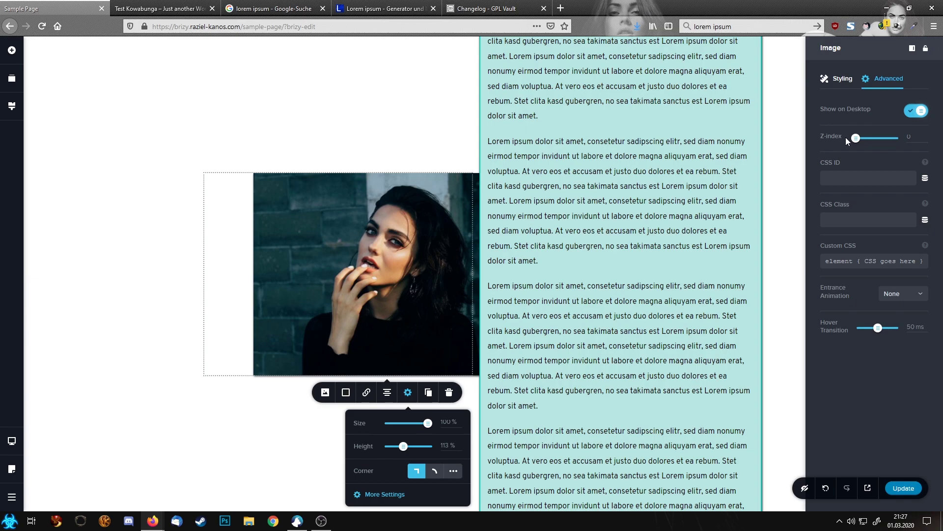
left_click_drag(857, 141, 864, 142)
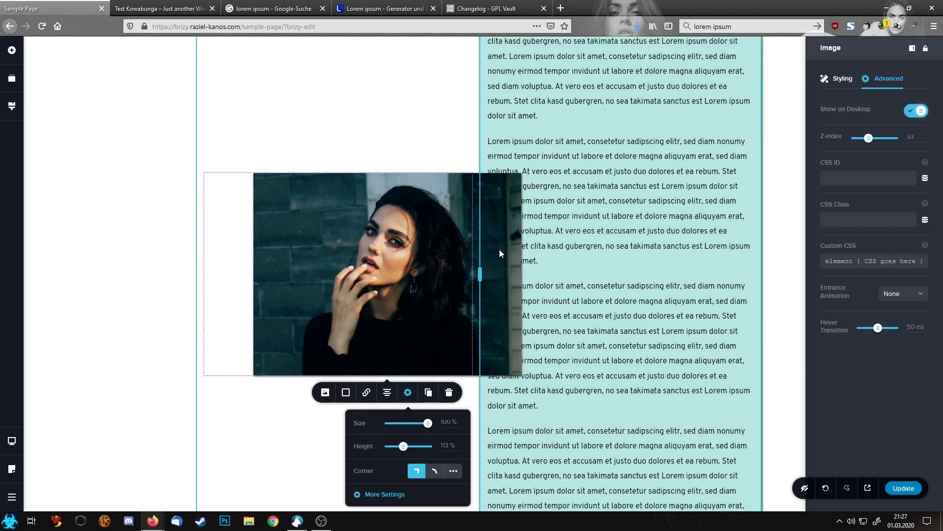
left_click(597, 186)
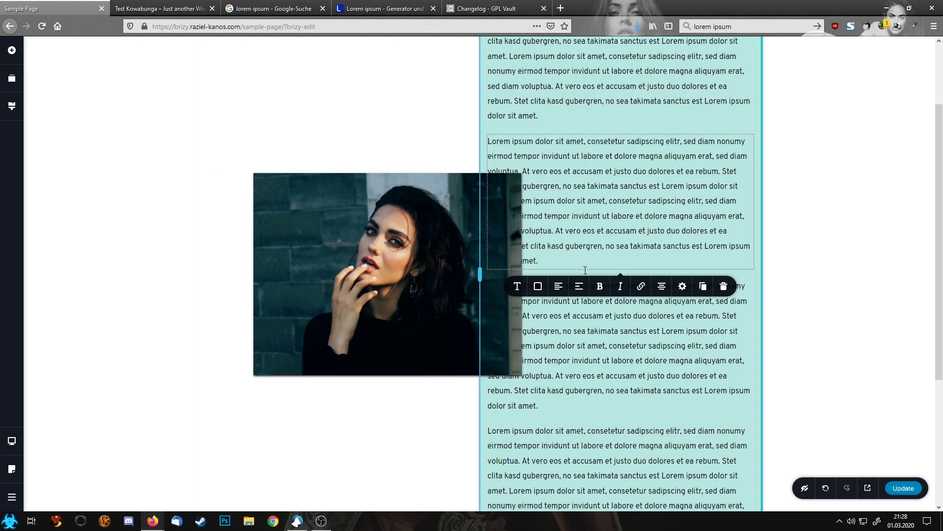
- Indent both lorem ipsum paragraphs with left margins of about 87–89 px
left_click(683, 286)
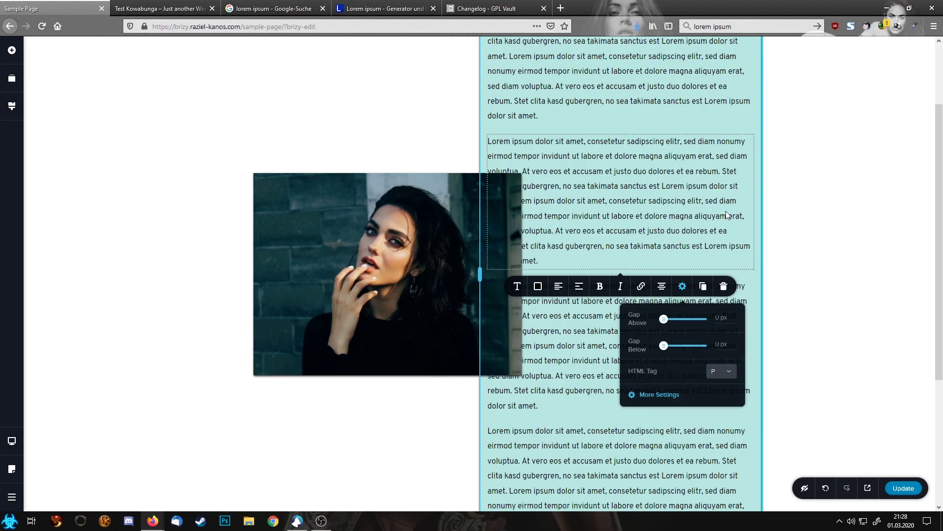
left_click(660, 396)
left_click(842, 79)
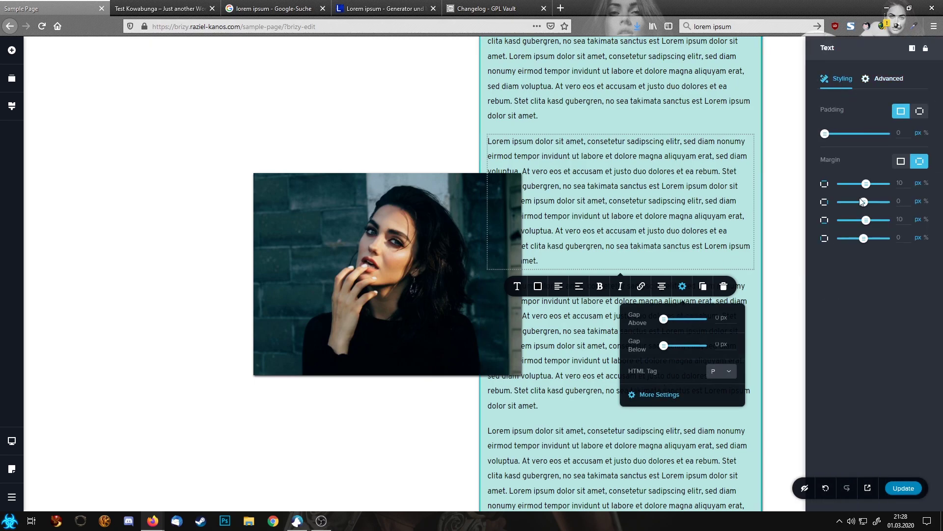
left_click_drag(864, 238, 884, 240)
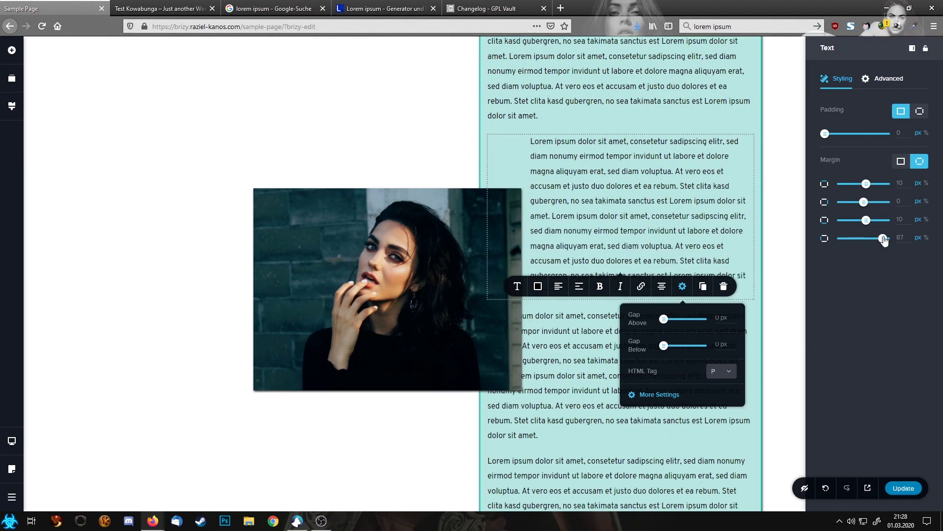
left_click(581, 358)
left_click(682, 292)
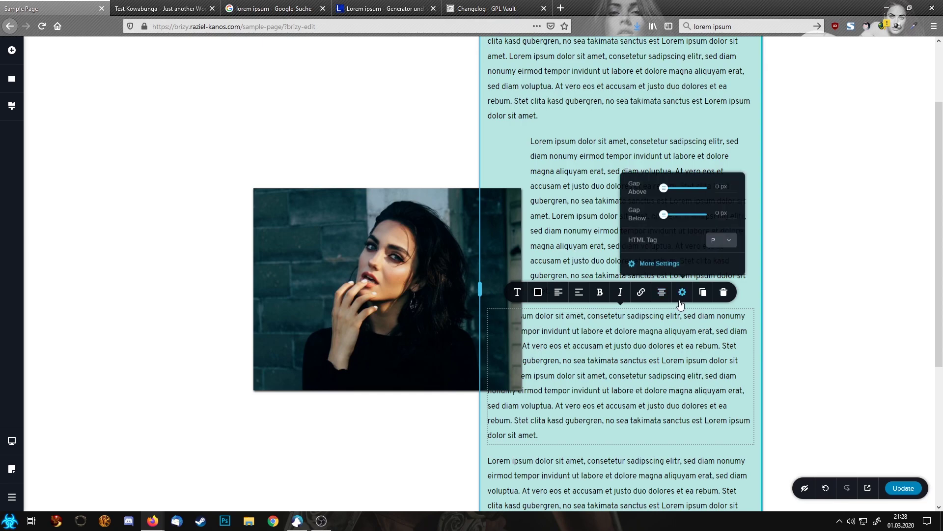
left_click(659, 263)
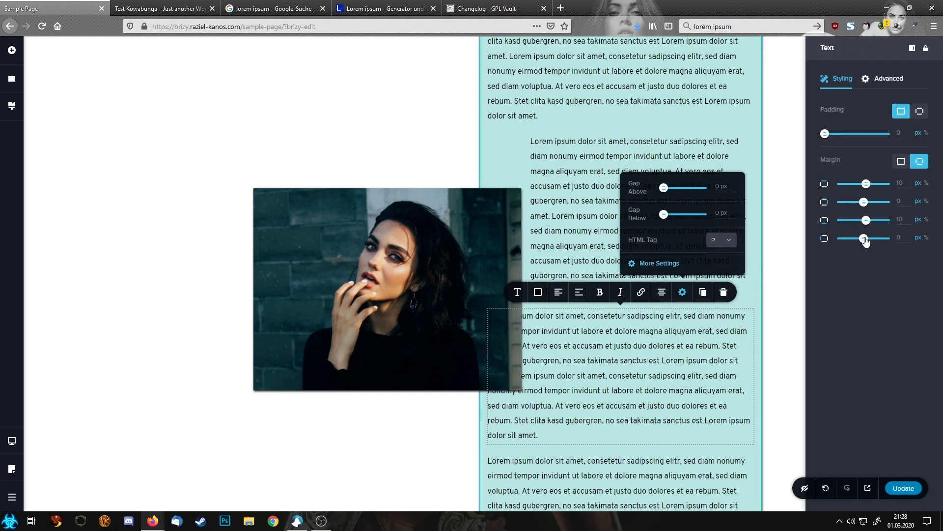
left_click_drag(864, 237, 885, 241)
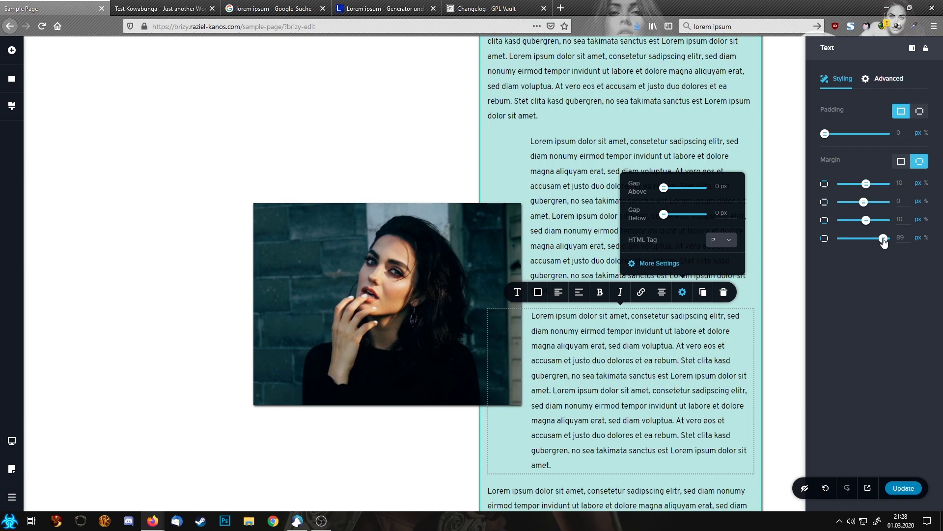
left_click(415, 306)
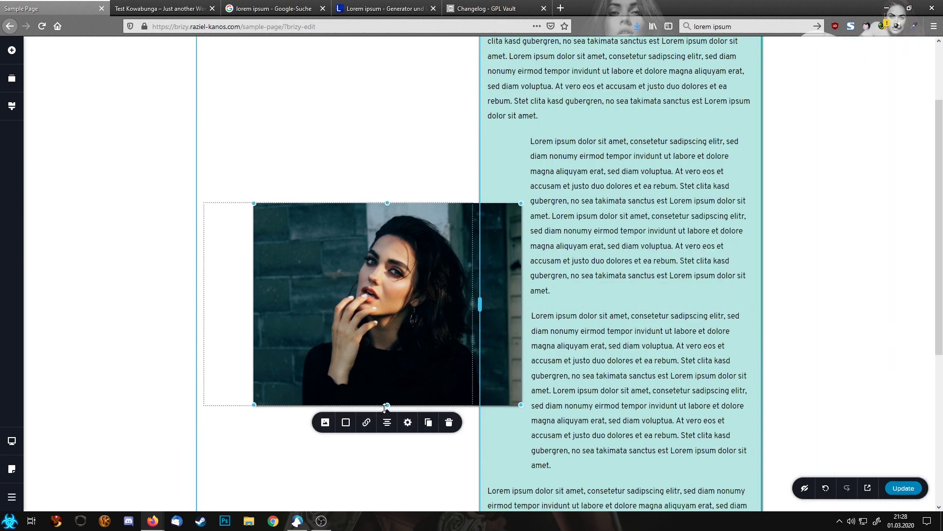
- Stretch the photo to about 600 px tall so it overlaps the teal box and spans both paragraphs
left_click_drag(388, 405, 390, 530)
left_click(645, 377)
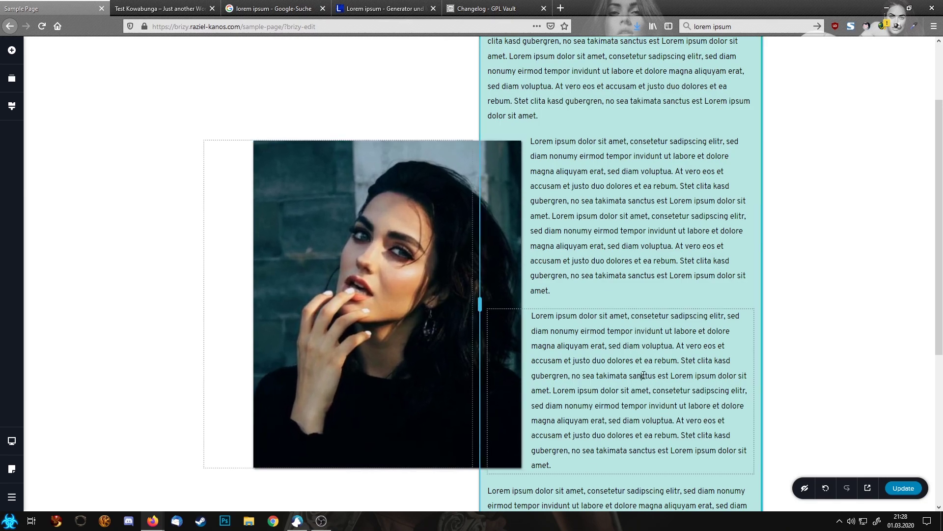
left_click(844, 231)
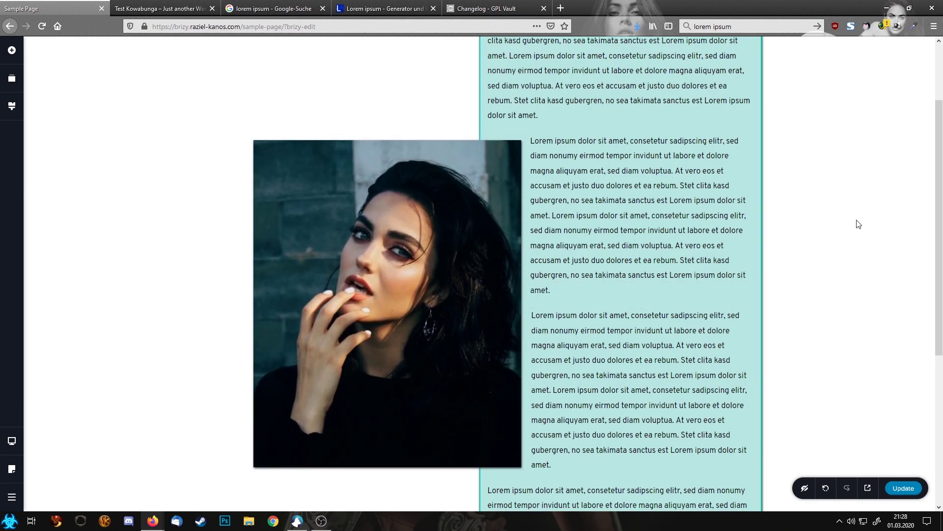
scroll(858, 225, "down", 5)
scroll(858, 224, "up", 5)
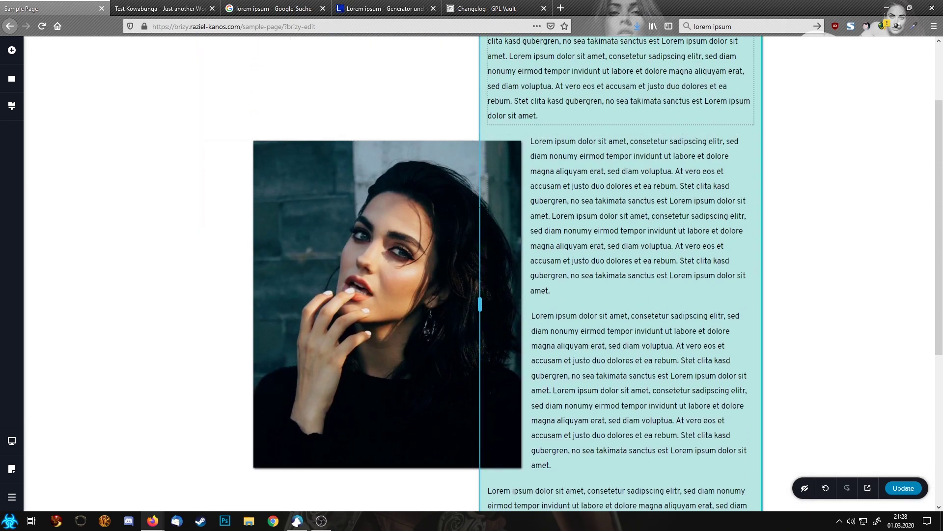
scroll(678, 232, "down", 3)
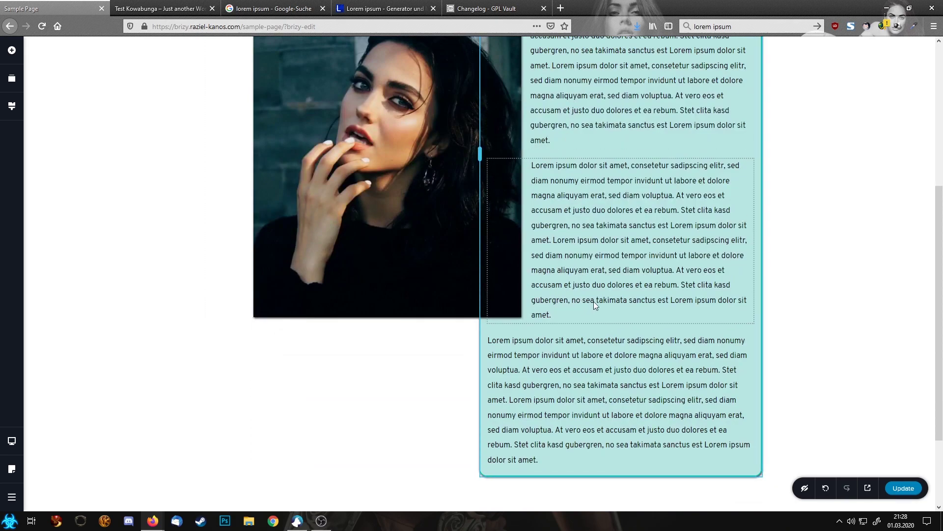
scroll(594, 301, "up", 3)
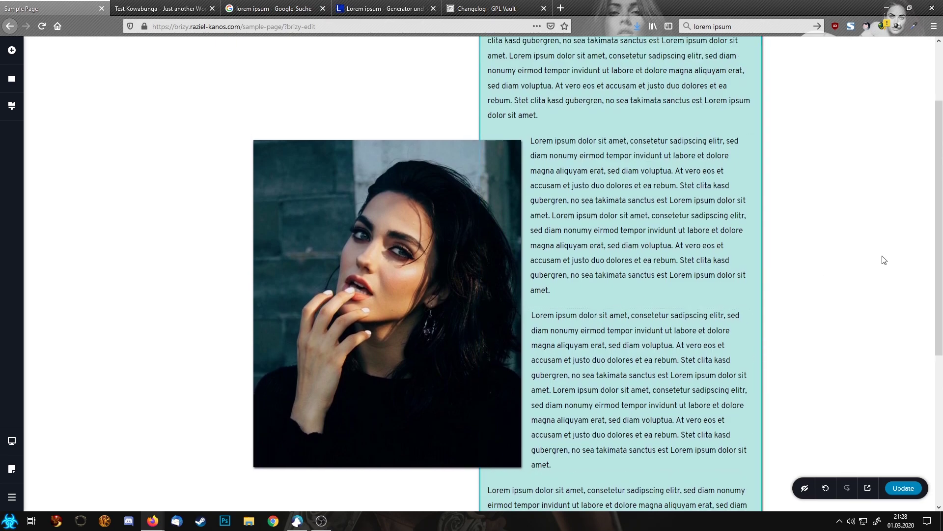
scroll(885, 260, "down", 3)
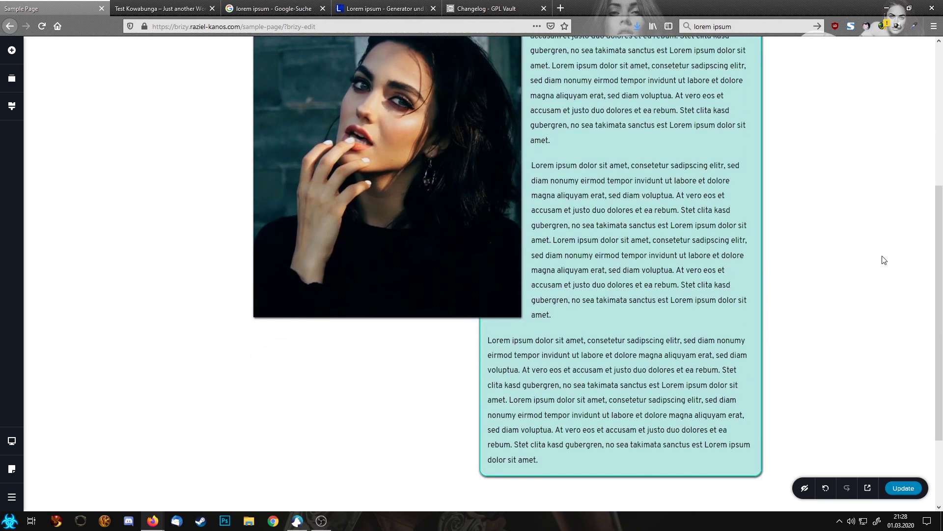